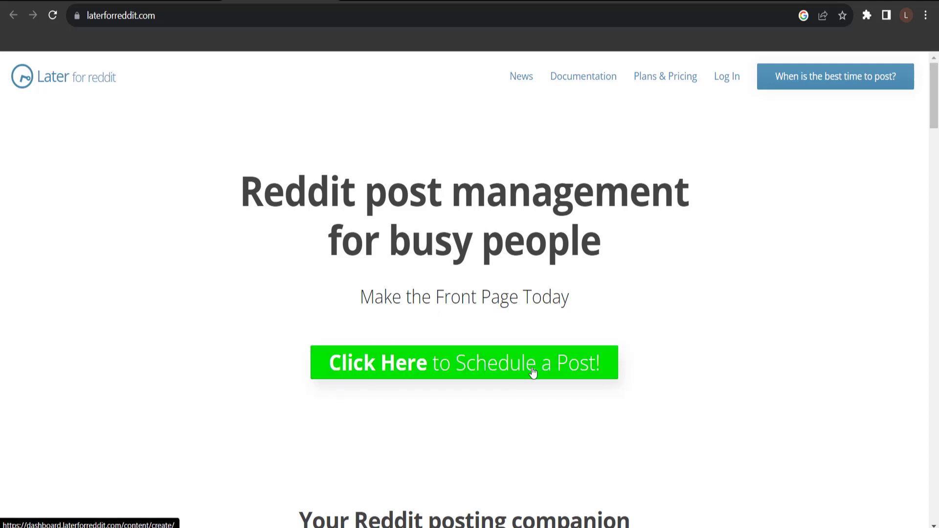
{"action": "scroll", "coordinate": [532, 373], "scroll_direction": "down", "scroll_amount": 4}
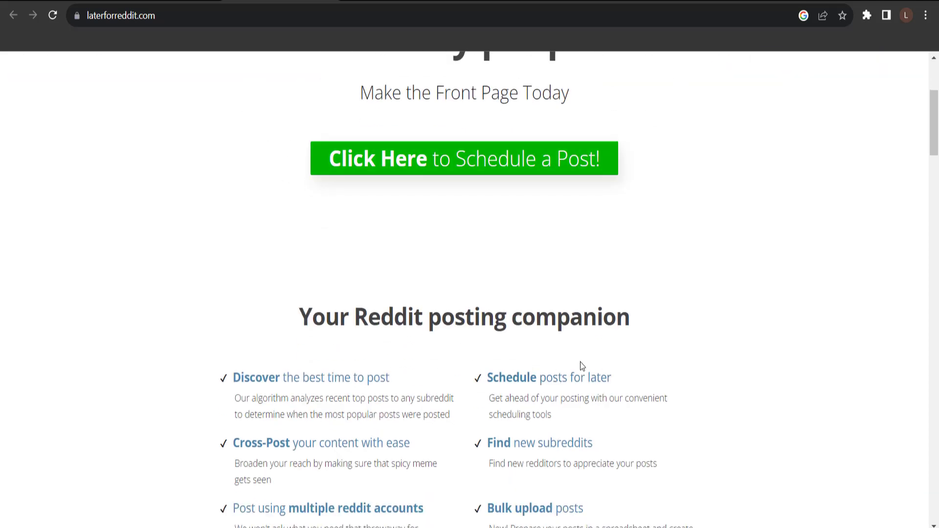
{"action": "scroll", "coordinate": [365, 362], "scroll_direction": "down", "scroll_amount": 1}
{"action": "left_click_drag", "start_coordinate": [215, 317], "coordinate": [442, 313]}
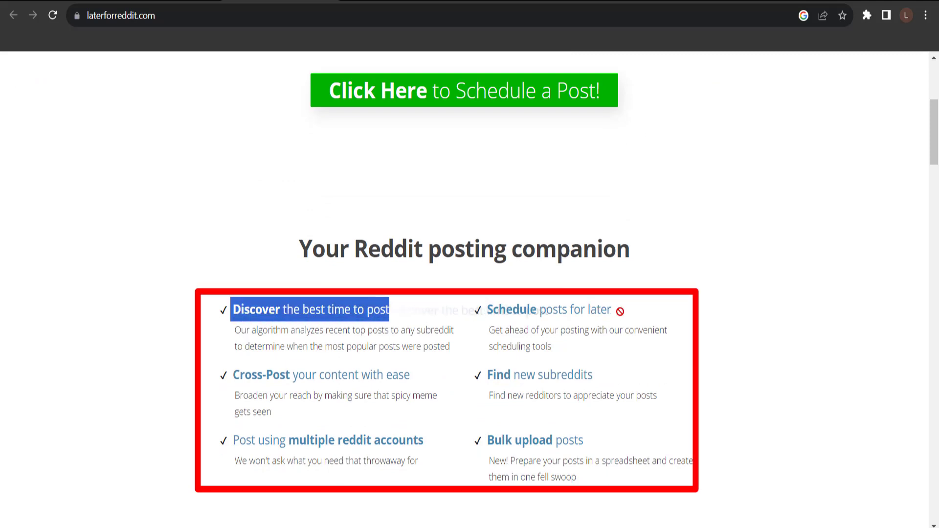
{"action": "left_click_drag", "start_coordinate": [211, 378], "coordinate": [398, 375]}
{"action": "left_click_drag", "start_coordinate": [482, 375], "coordinate": [614, 385]}
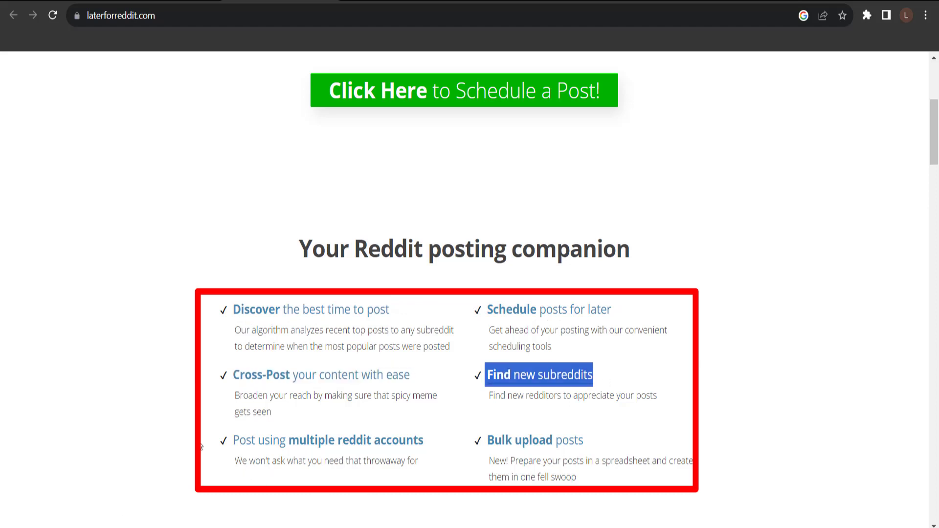
{"action": "left_click_drag", "start_coordinate": [201, 442], "coordinate": [615, 433]}
{"action": "left_click", "coordinate": [615, 432]}
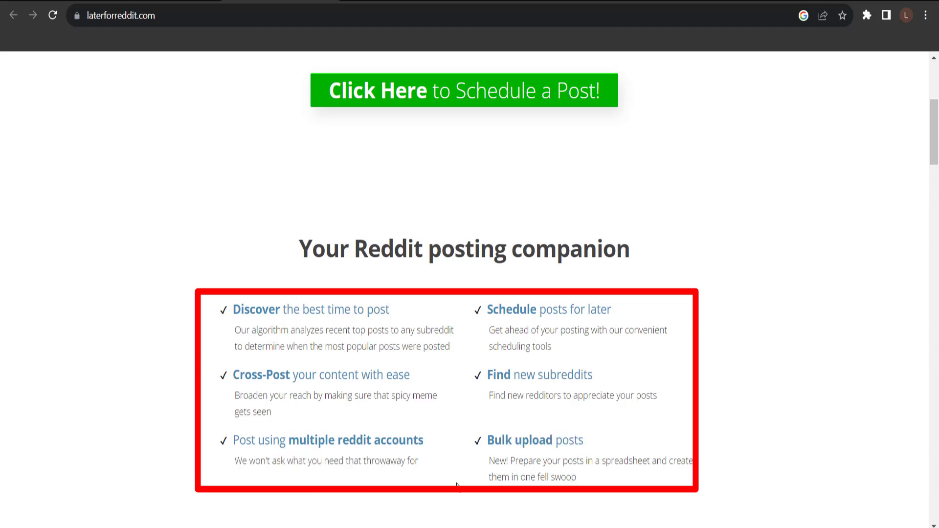
{"action": "scroll", "coordinate": [456, 481], "scroll_direction": "up", "scroll_amount": 6}
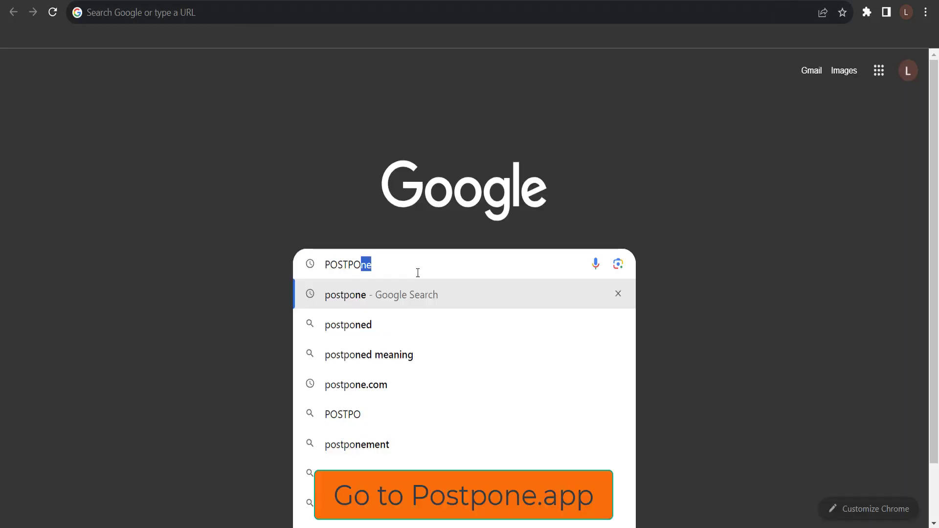
- Finish typing postpone.app in the search box and load the Postpone dashboard
{"action": "type", "text": "NE."}
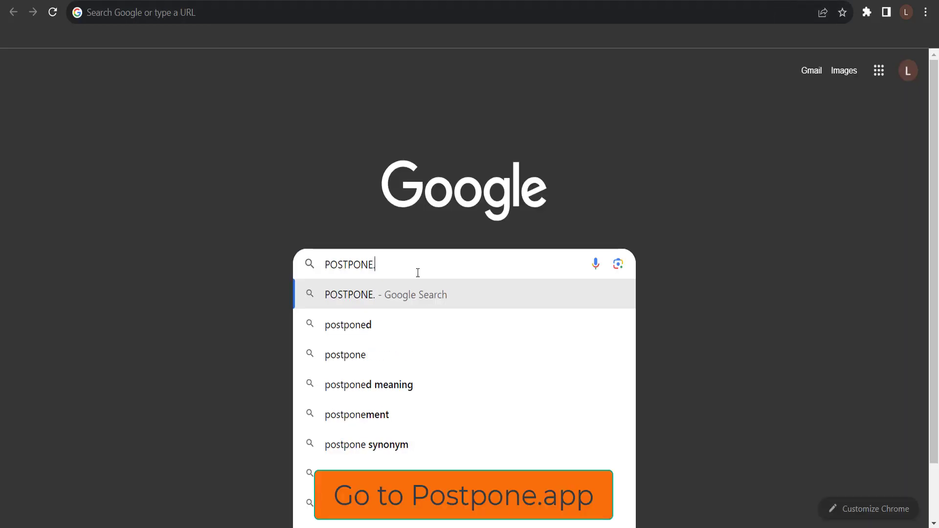
{"action": "type", "text": "APP"}
{"action": "key", "text": "Return"}
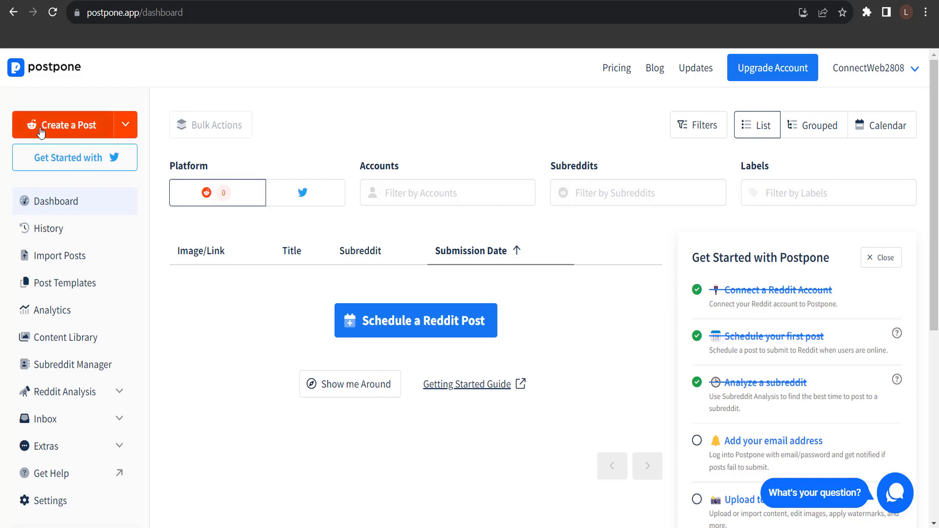
- Start a new Reddit post, preview the Link, Image & Video and Poll types, then settle on Post
{"action": "left_click", "coordinate": [75, 128]}
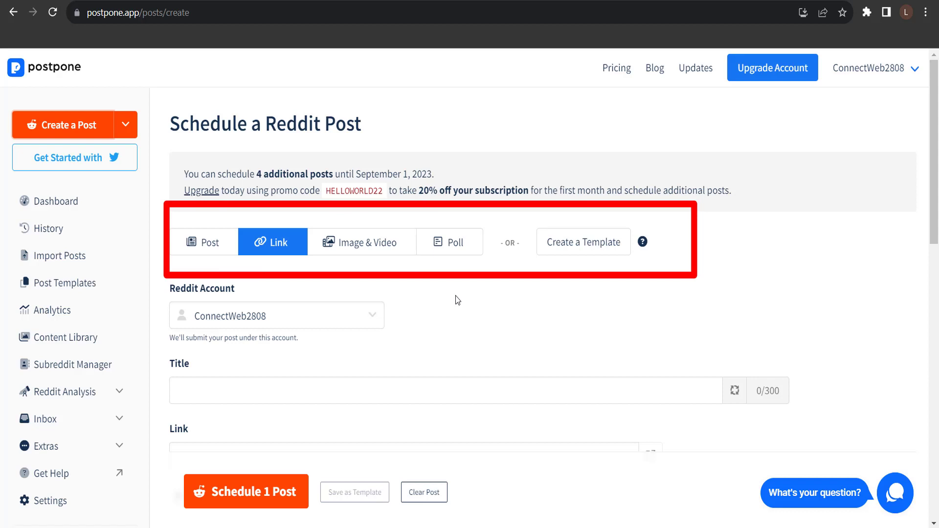
{"action": "left_click", "coordinate": [209, 243]}
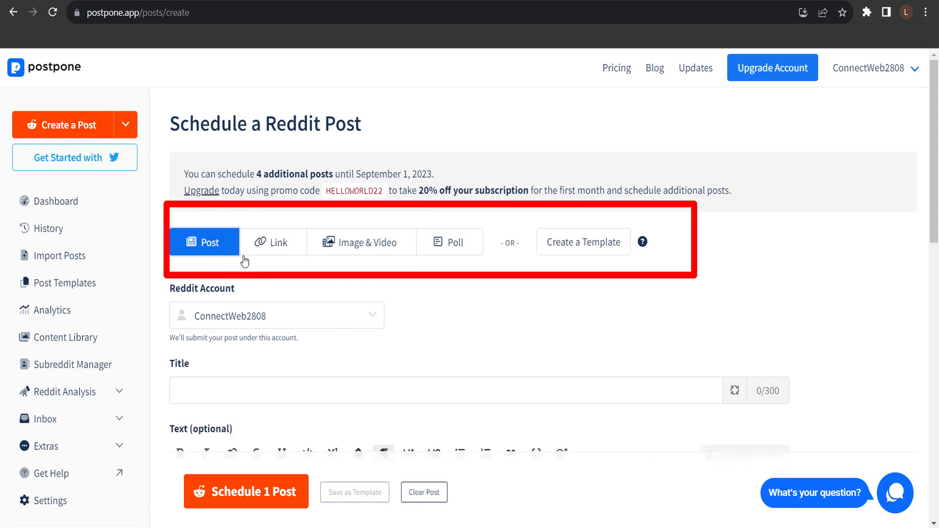
{"action": "left_click", "coordinate": [272, 257]}
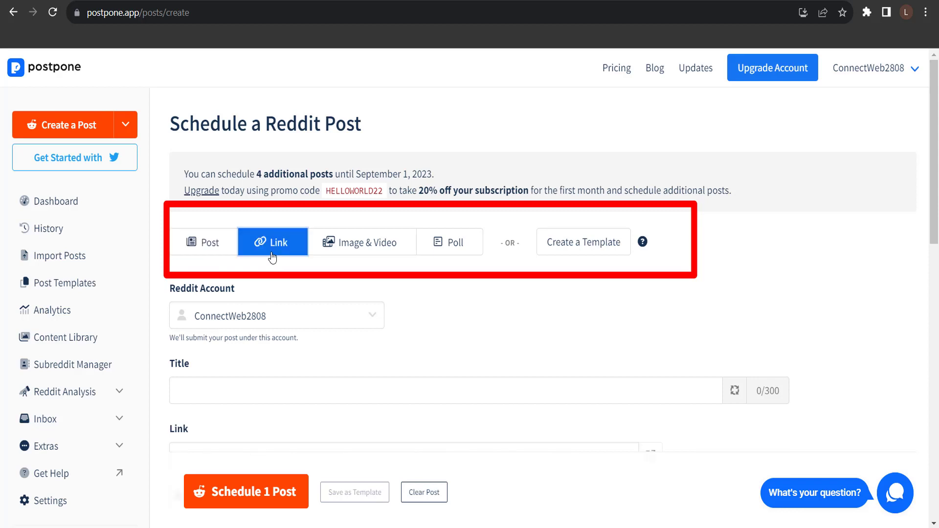
{"action": "left_click", "coordinate": [355, 259]}
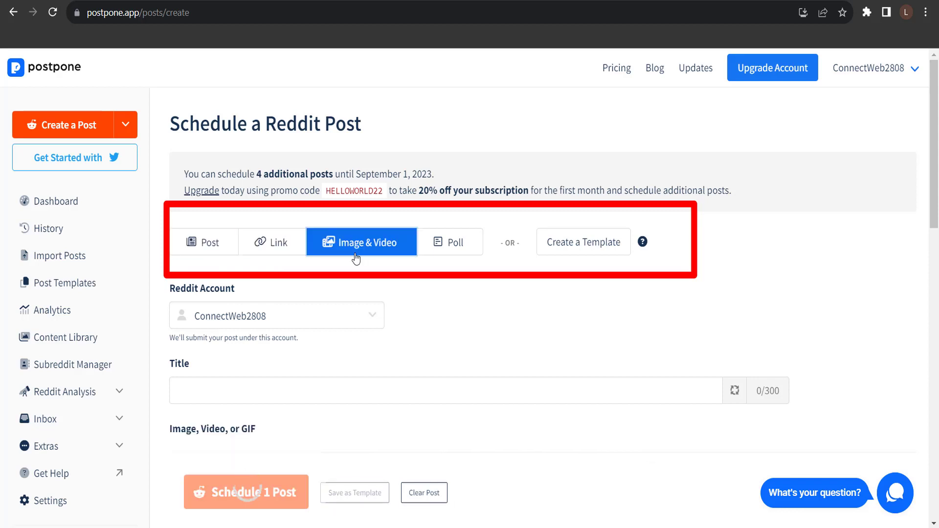
{"action": "left_click", "coordinate": [464, 255]}
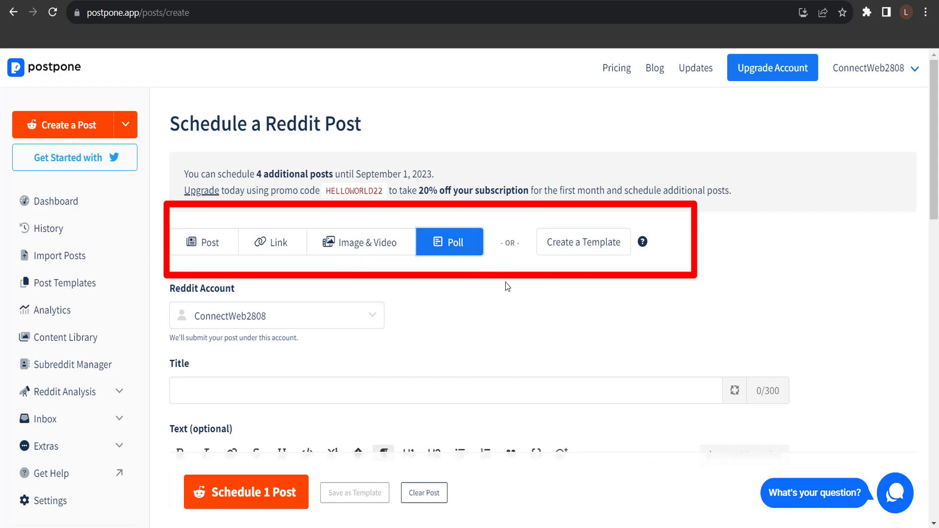
{"action": "left_click", "coordinate": [209, 249]}
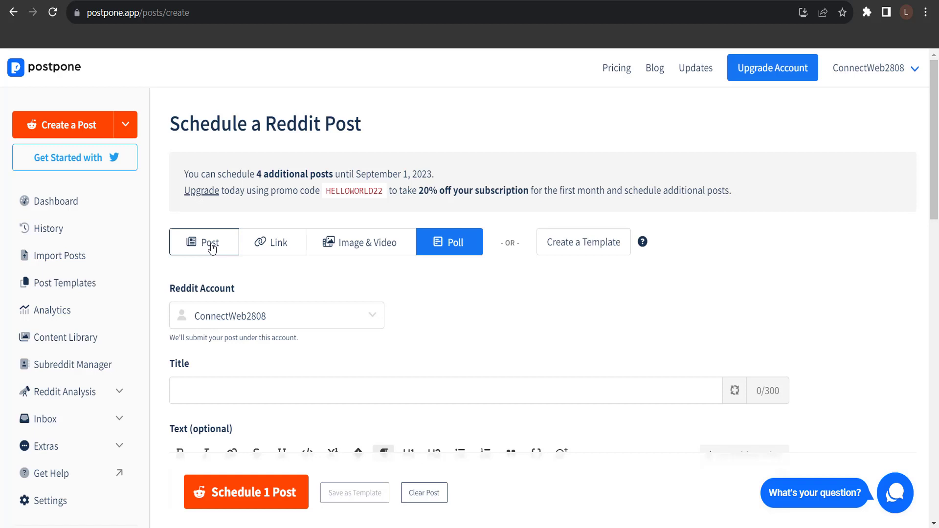
- Re-select the connected u/ Reddit account as the account the post is submitted under
{"action": "scroll", "coordinate": [393, 288], "scroll_direction": "down", "scroll_amount": 1}
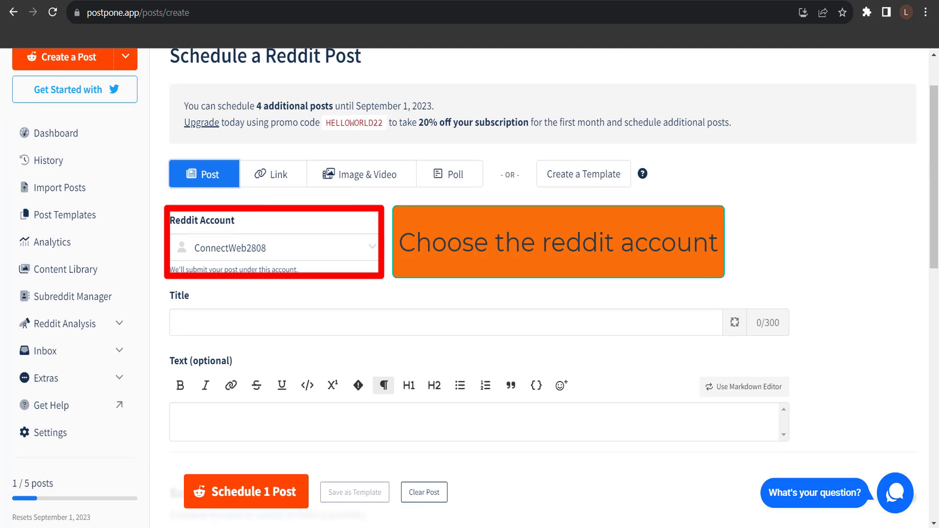
{"action": "left_click", "coordinate": [372, 248]}
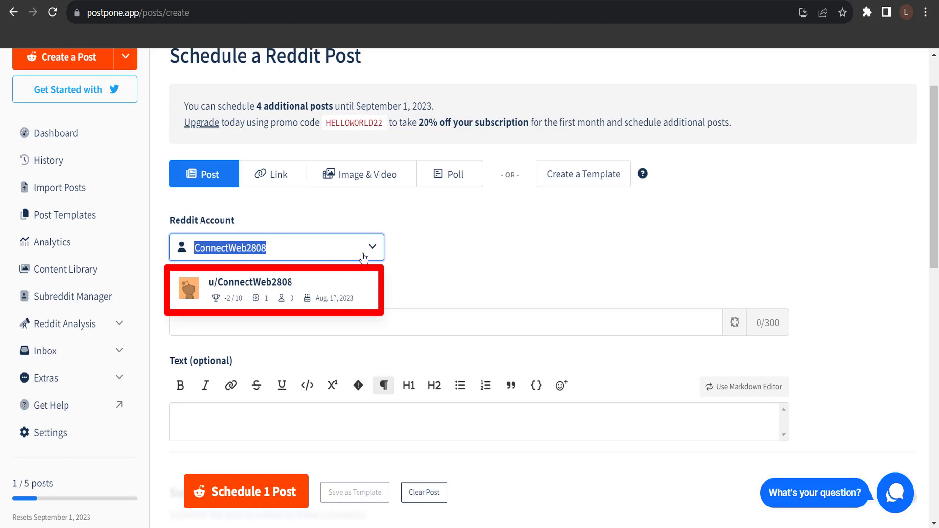
{"action": "type", "text": "HI"}
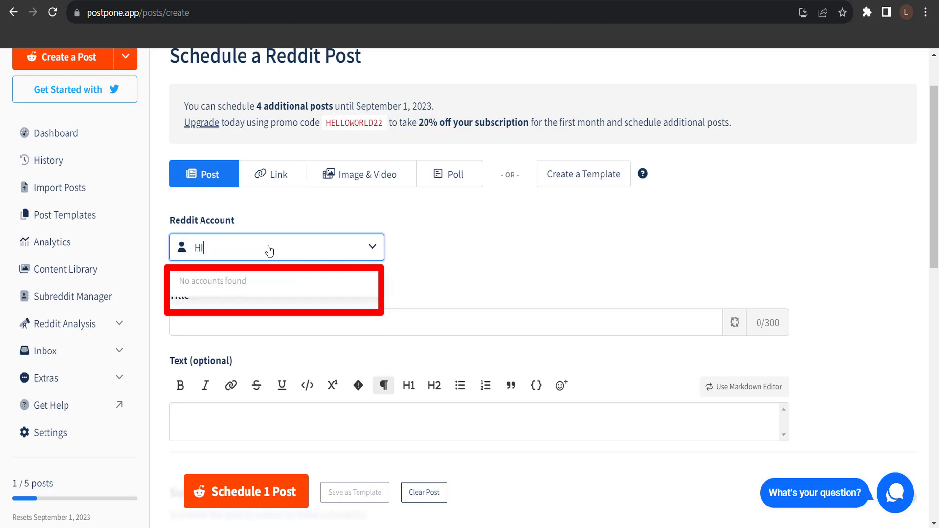
{"action": "key", "text": "BackSpace"}
{"action": "key", "text": "BackSpace"}
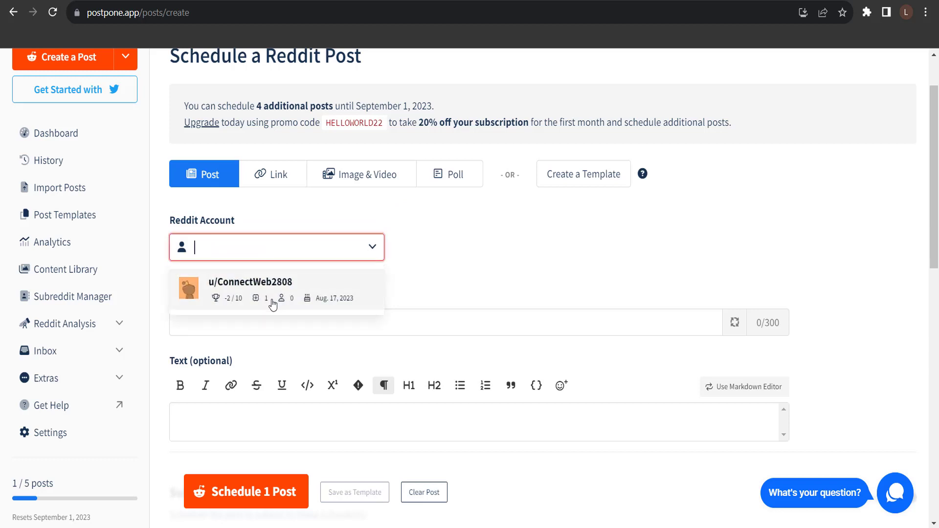
{"action": "left_click", "coordinate": [301, 297]}
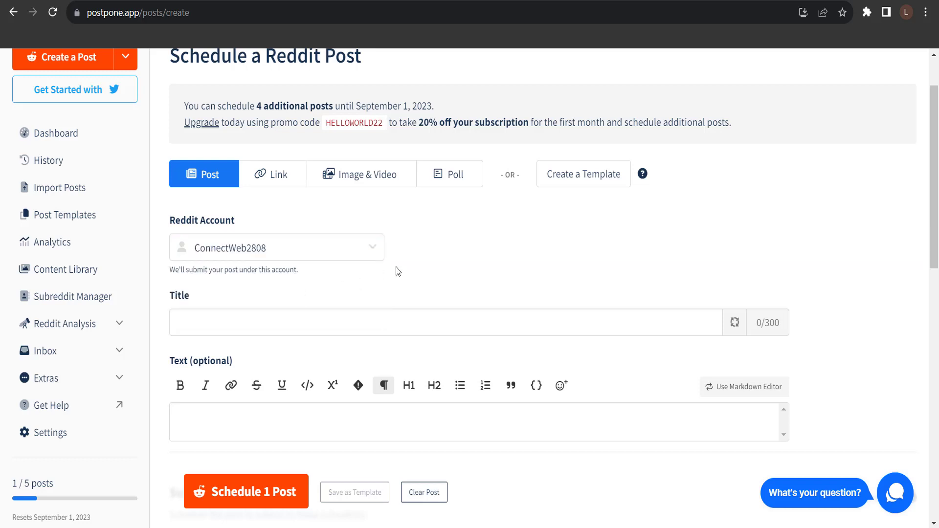
{"action": "left_click", "coordinate": [266, 318]}
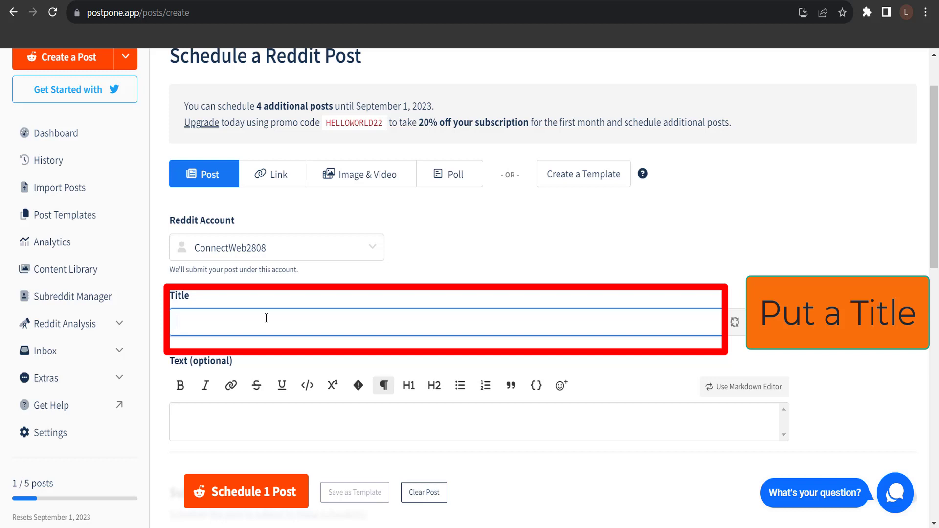
- Enter 'The Lincoln Lawyer' as the post title
{"action": "type", "text": "The "}
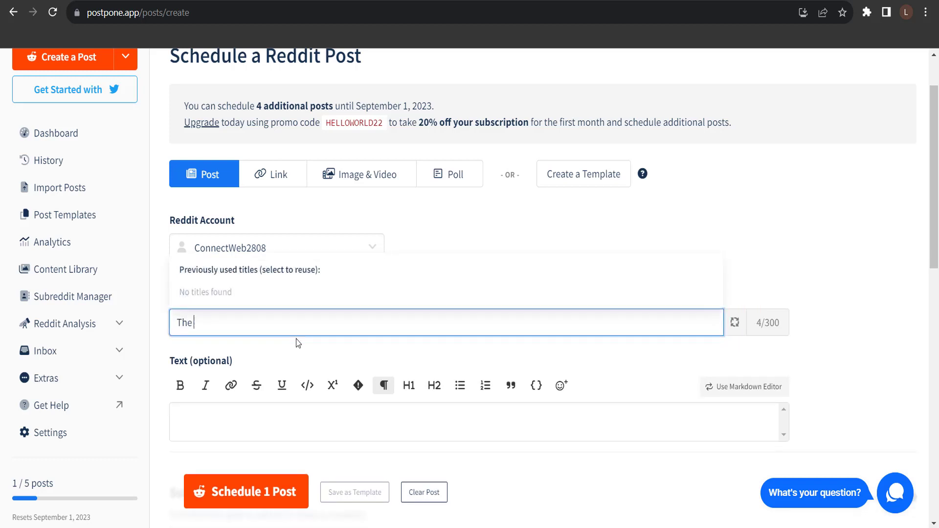
{"action": "type", "text": "Lincoln La"}
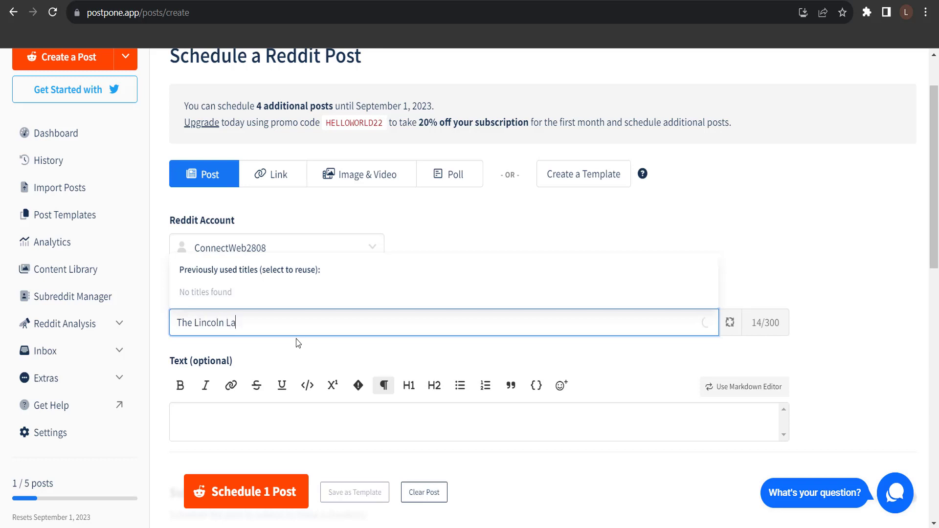
{"action": "type", "text": "wyer"}
{"action": "scroll", "coordinate": [296, 381], "scroll_direction": "down", "scroll_amount": 3}
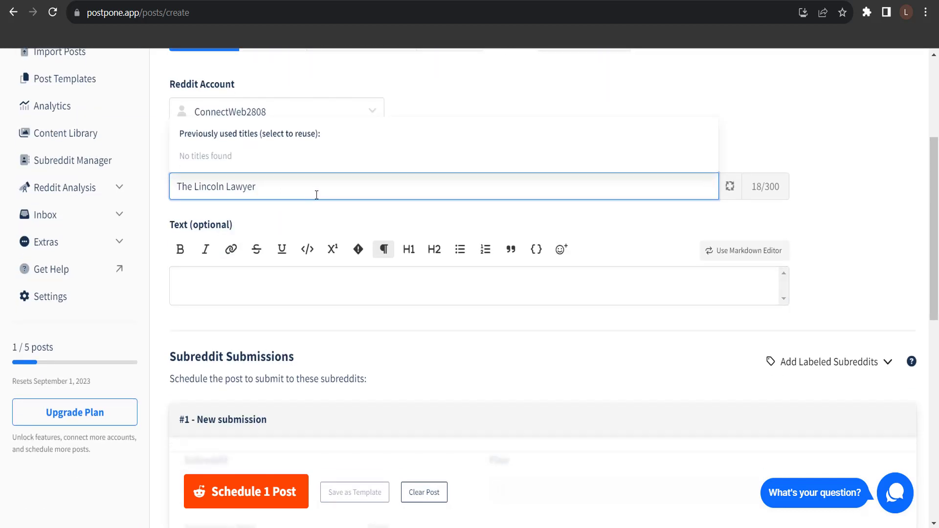
{"action": "left_click", "coordinate": [232, 290]}
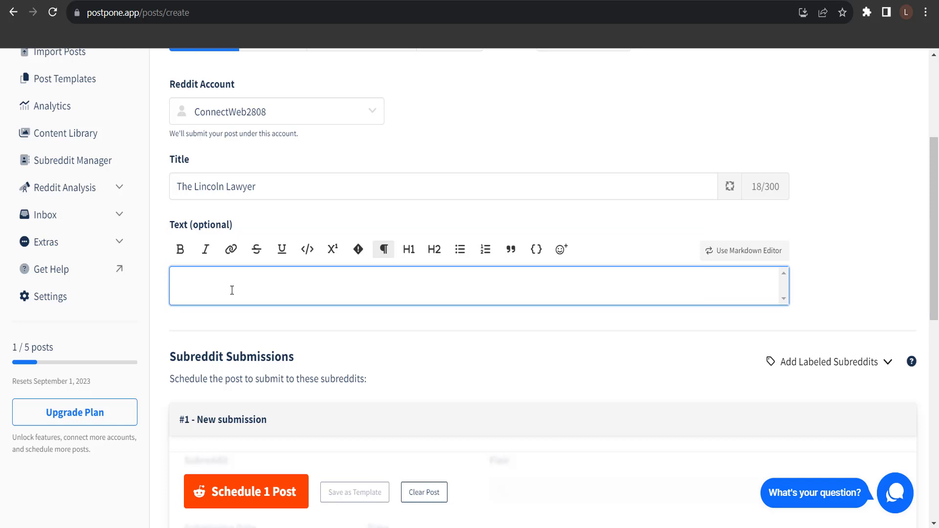
- Write the body 'Can't wait to see the next eps!!!' and target the post at r/movies
{"action": "type", "text": "Can't wait to see the next"}
{"action": "type", "text": "eps!!!"}
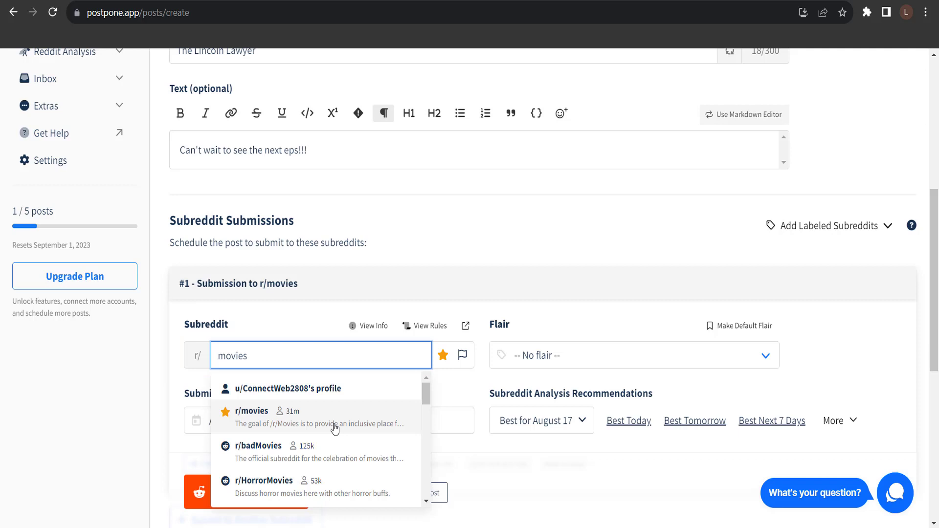
{"action": "left_click", "coordinate": [334, 425]}
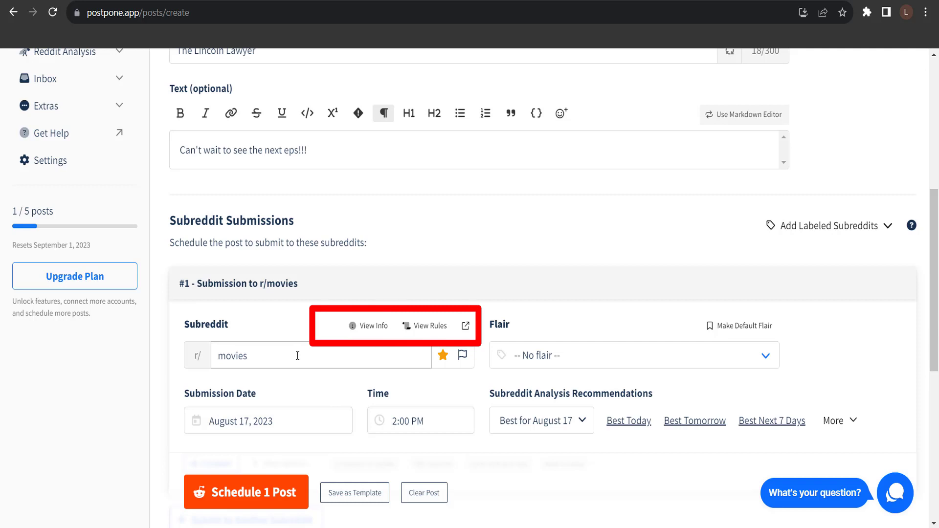
{"action": "mouse_move", "coordinate": [380, 329]}
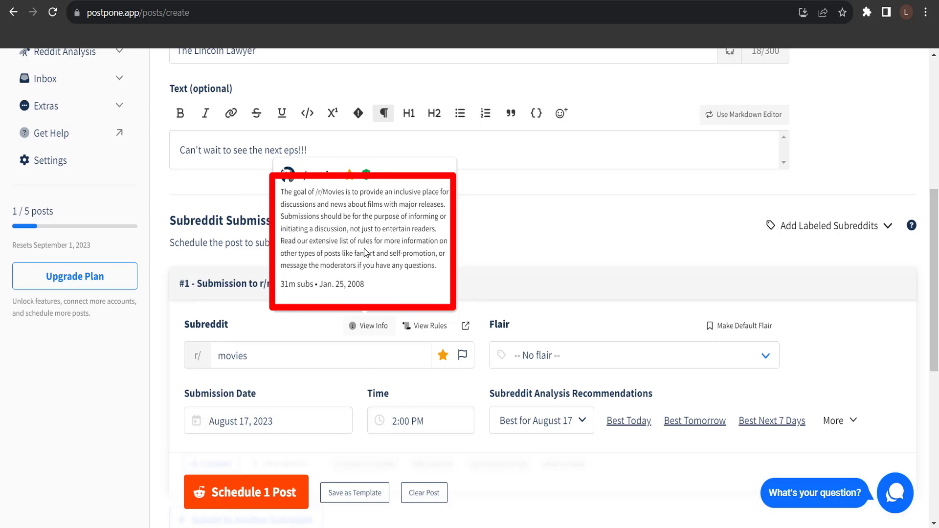
{"action": "left_click", "coordinate": [425, 325]}
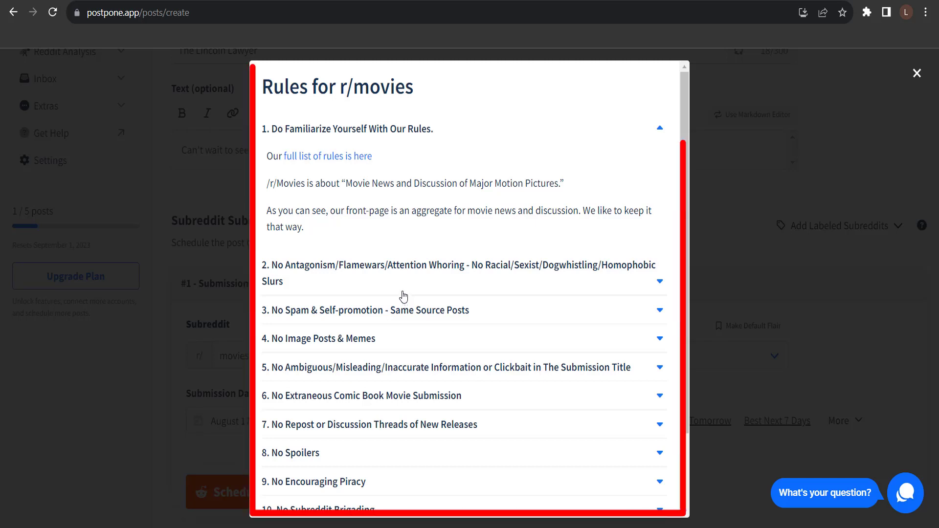
{"action": "scroll", "coordinate": [399, 286], "scroll_direction": "down", "scroll_amount": 2}
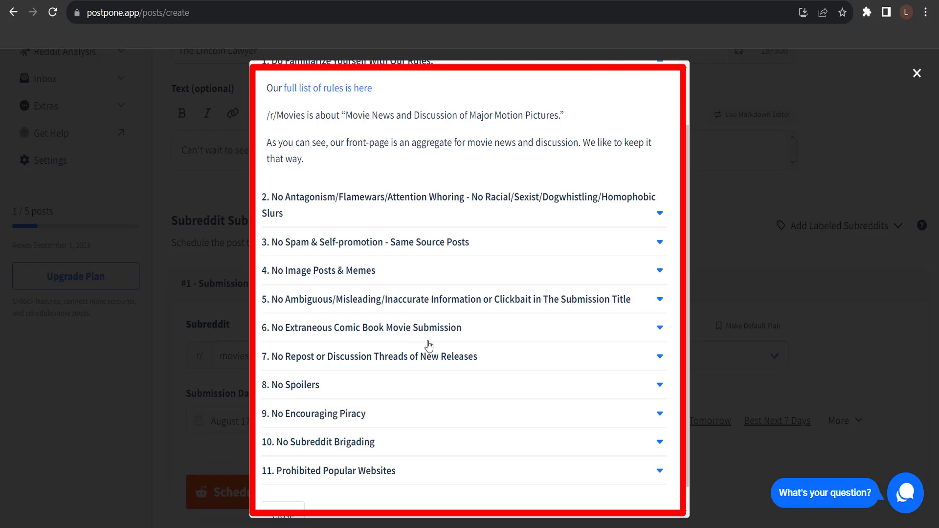
{"action": "scroll", "coordinate": [362, 357], "scroll_direction": "down", "scroll_amount": 1}
{"action": "scroll", "coordinate": [362, 357], "scroll_direction": "up", "scroll_amount": 4}
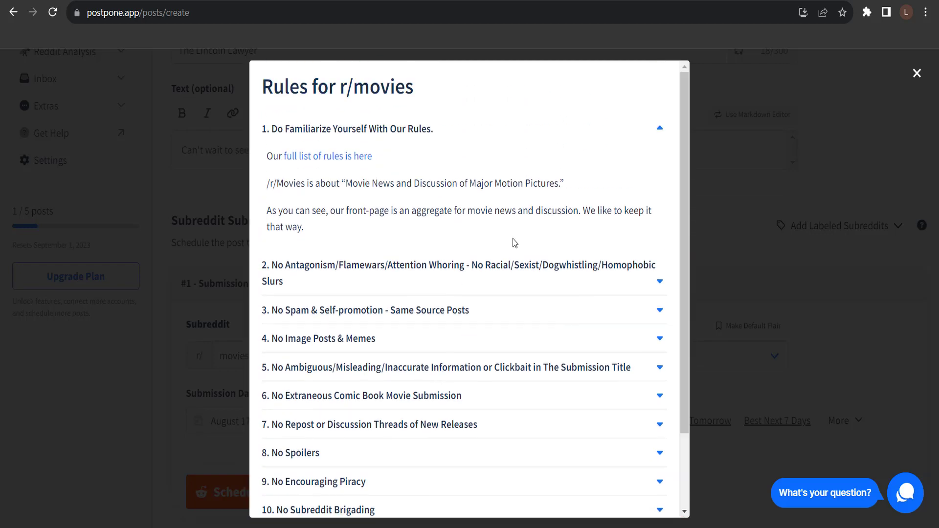
- Dismiss the r/movies rules and give the submission the Discussion flair
{"action": "left_click", "coordinate": [917, 73]}
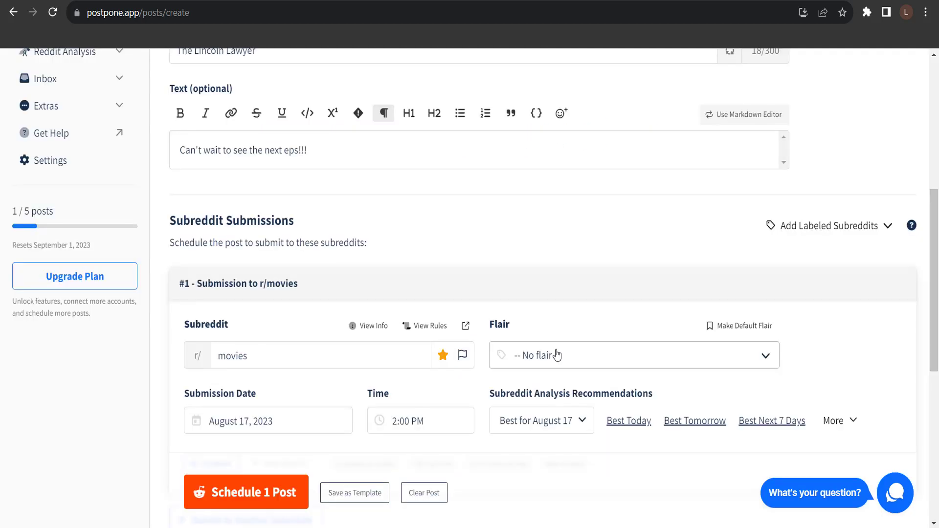
{"action": "left_click", "coordinate": [557, 356]}
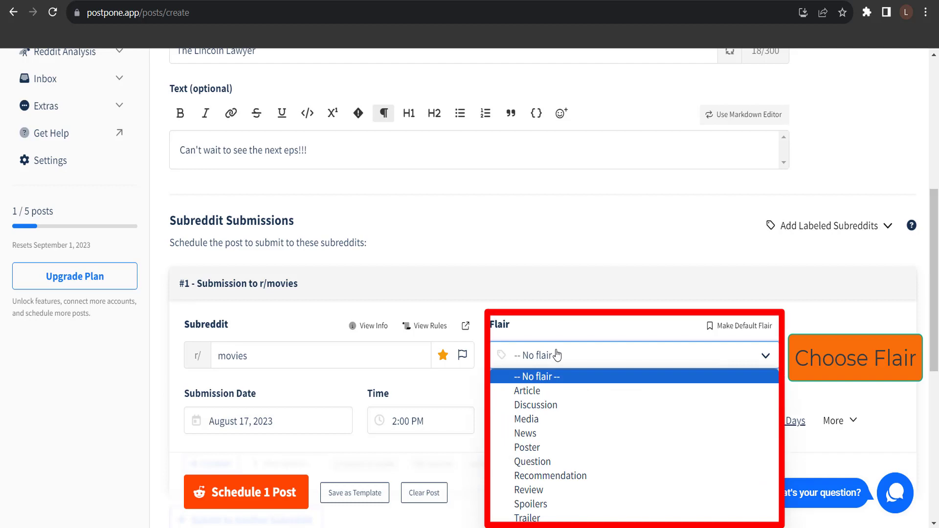
{"action": "left_click", "coordinate": [565, 405]}
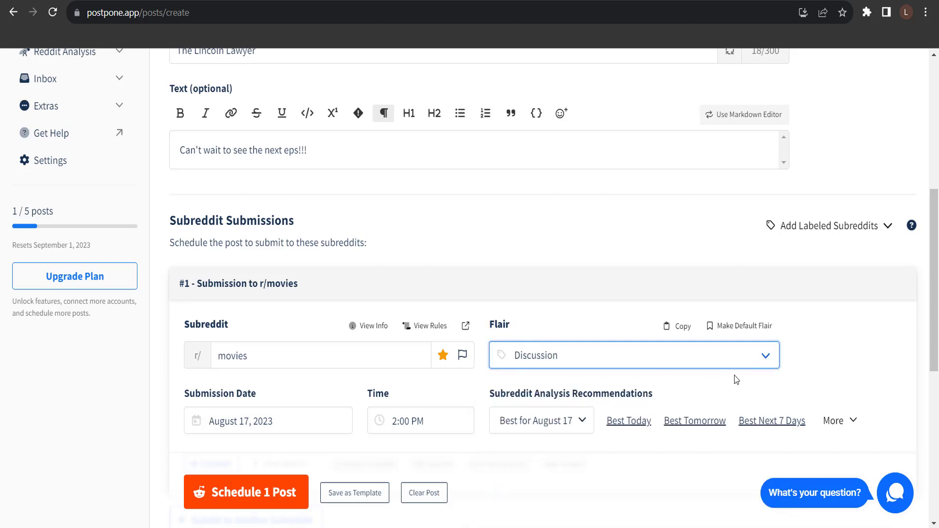
{"action": "scroll", "coordinate": [587, 342], "scroll_direction": "down", "scroll_amount": 1}
{"action": "left_click", "coordinate": [324, 359]}
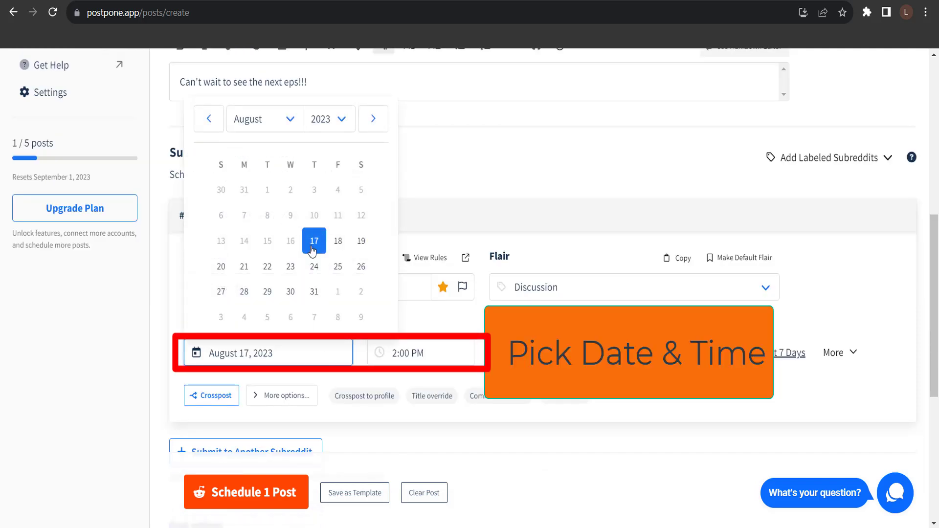
- Set the submission date to August 18 and the time to 12:37 PM
{"action": "left_click", "coordinate": [338, 240]}
{"action": "left_click", "coordinate": [437, 356]}
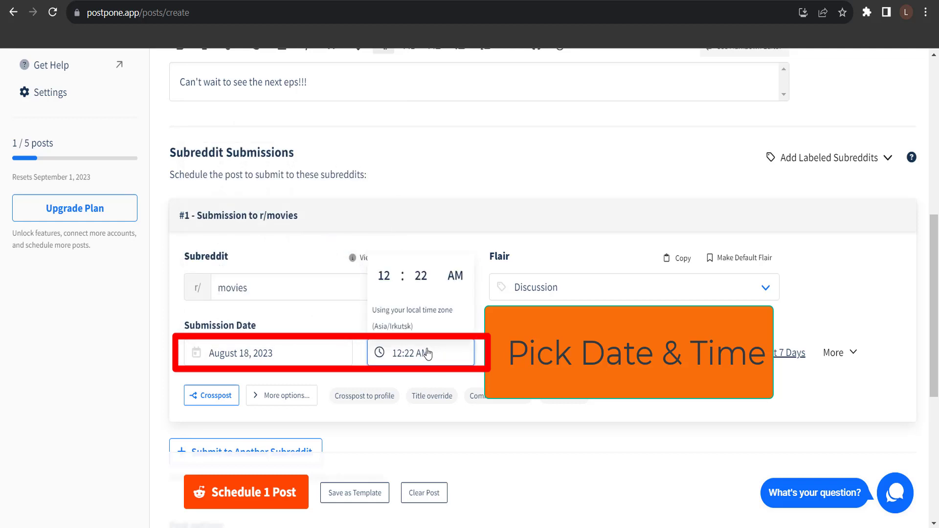
{"action": "left_click", "coordinate": [420, 275]}
{"action": "left_click", "coordinate": [423, 112]}
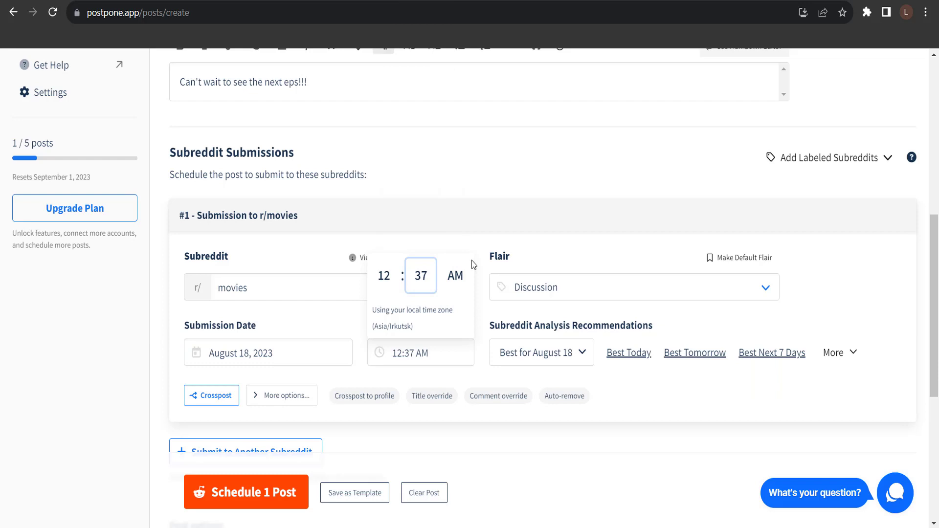
{"action": "left_click", "coordinate": [465, 289]}
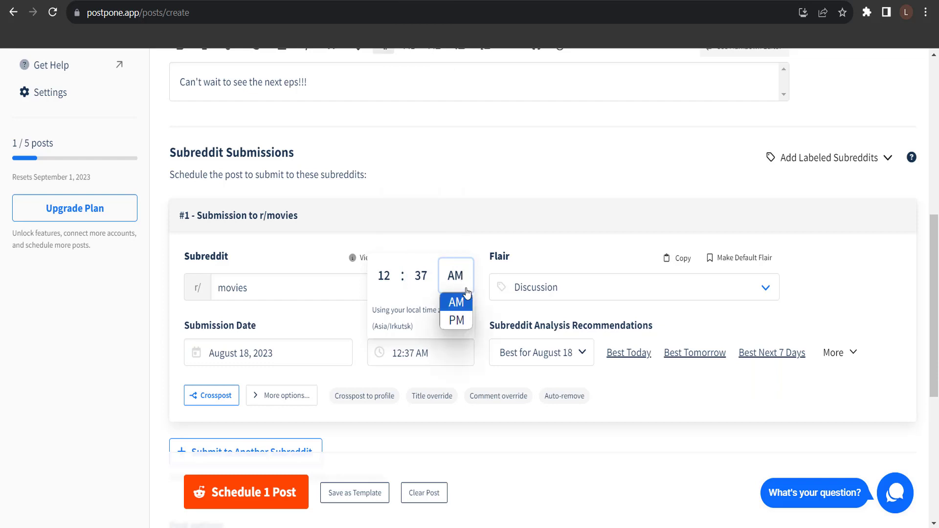
{"action": "left_click", "coordinate": [456, 321]}
{"action": "left_click", "coordinate": [462, 379]}
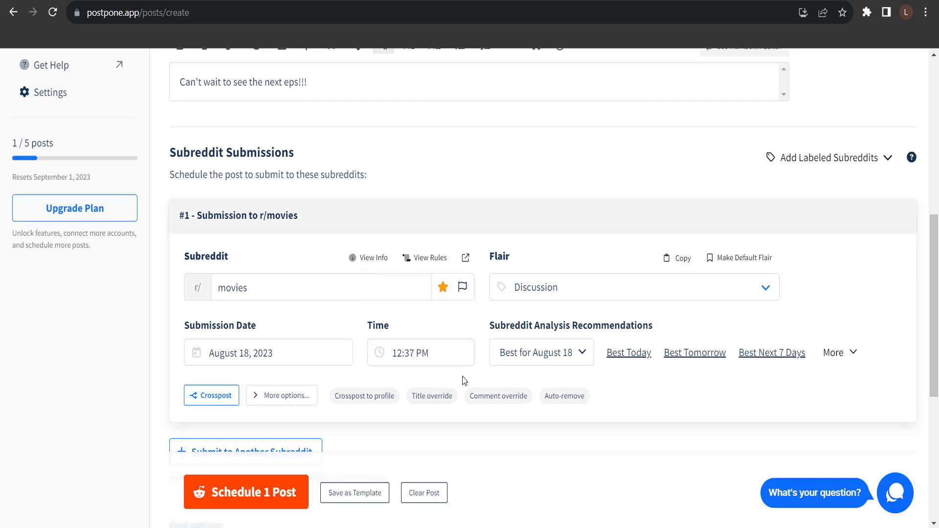
{"action": "double_click", "coordinate": [567, 354]}
- Compare Best Today and Best Tomorrow, then apply Best Next 7 Days: August 22, 10:44 PM
{"action": "scroll", "coordinate": [571, 378], "scroll_direction": "down", "scroll_amount": 1}
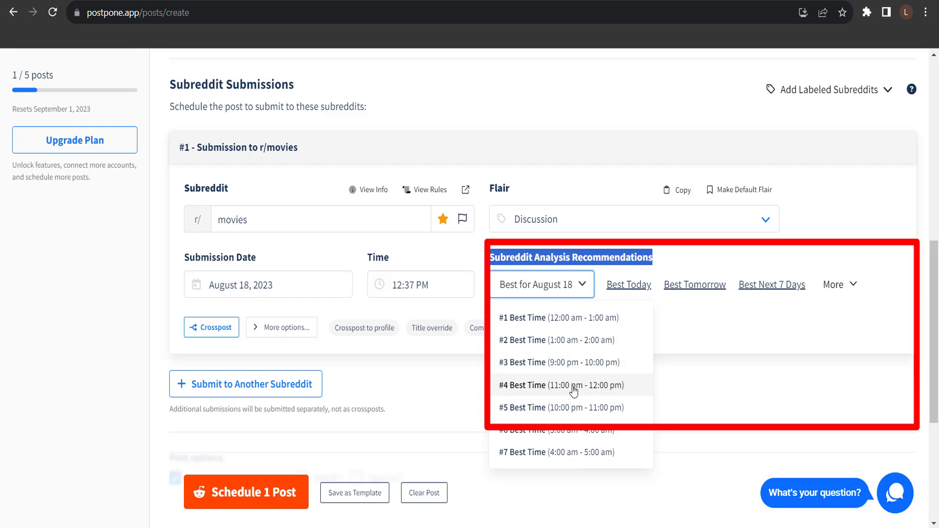
{"action": "left_click", "coordinate": [632, 292]}
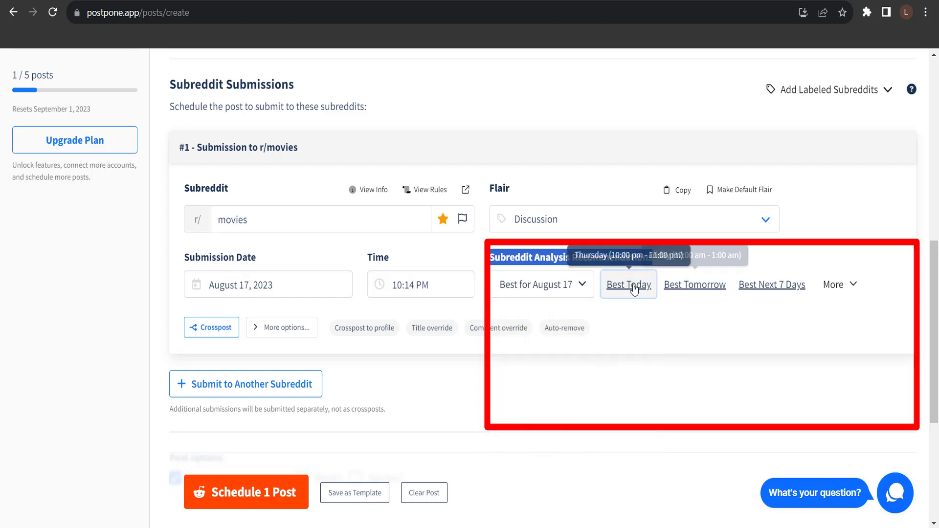
{"action": "left_click", "coordinate": [686, 291]}
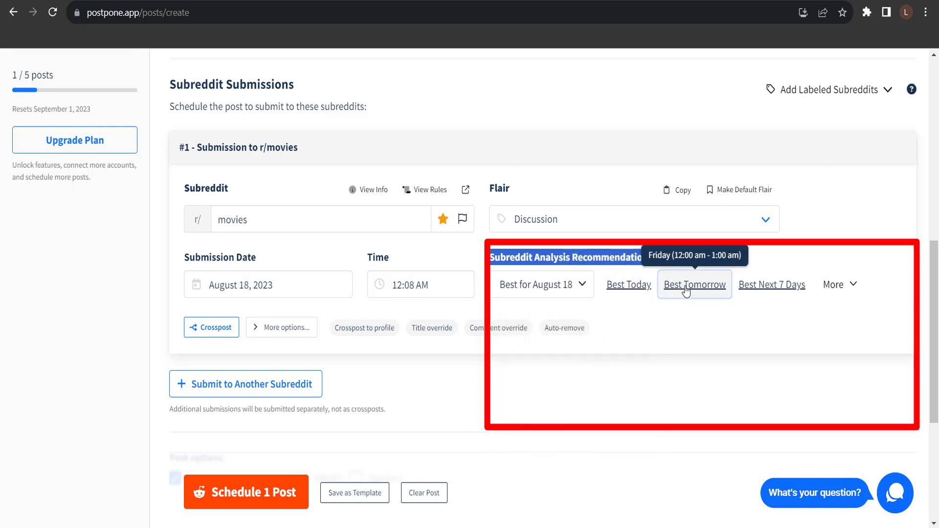
{"action": "left_click", "coordinate": [783, 287]}
{"action": "left_click", "coordinate": [838, 287]}
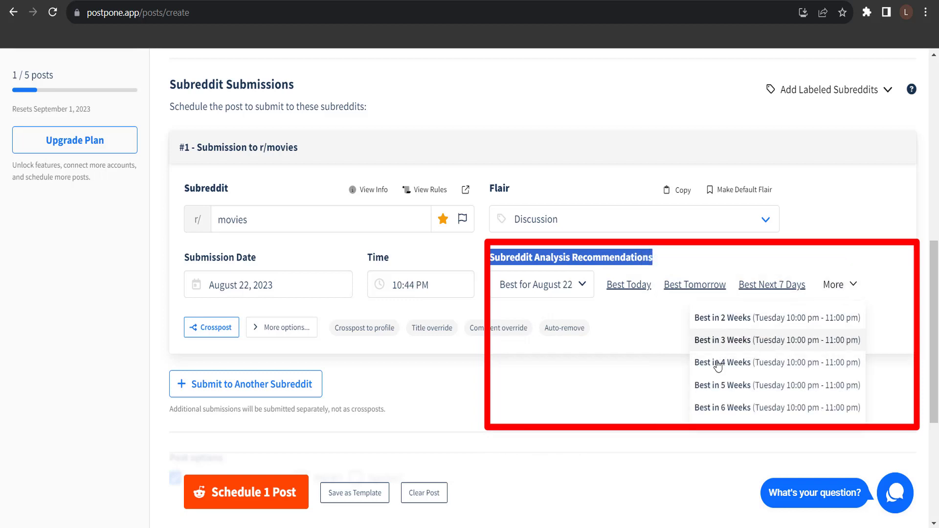
{"action": "scroll", "coordinate": [625, 263], "scroll_direction": "down", "scroll_amount": 3}
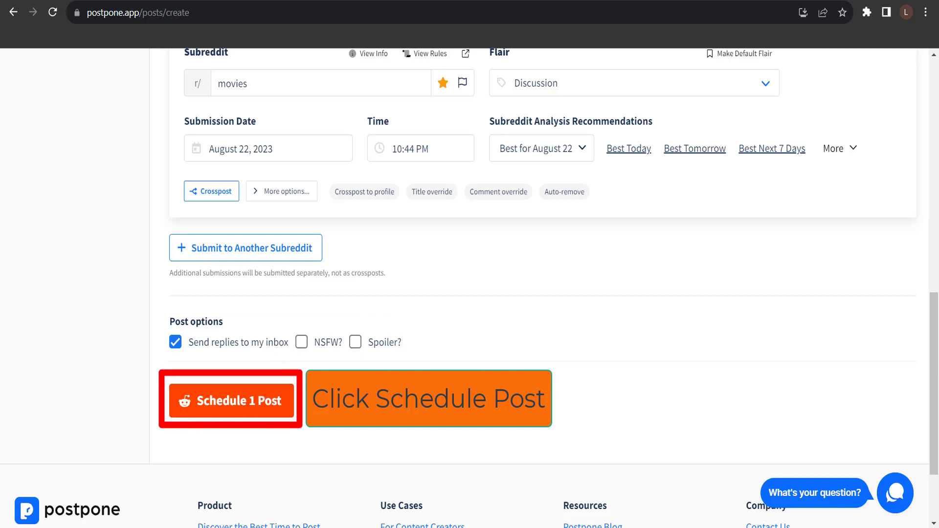
- Schedule the single r/movies post with Schedule 1 Post
{"action": "left_click", "coordinate": [286, 392]}
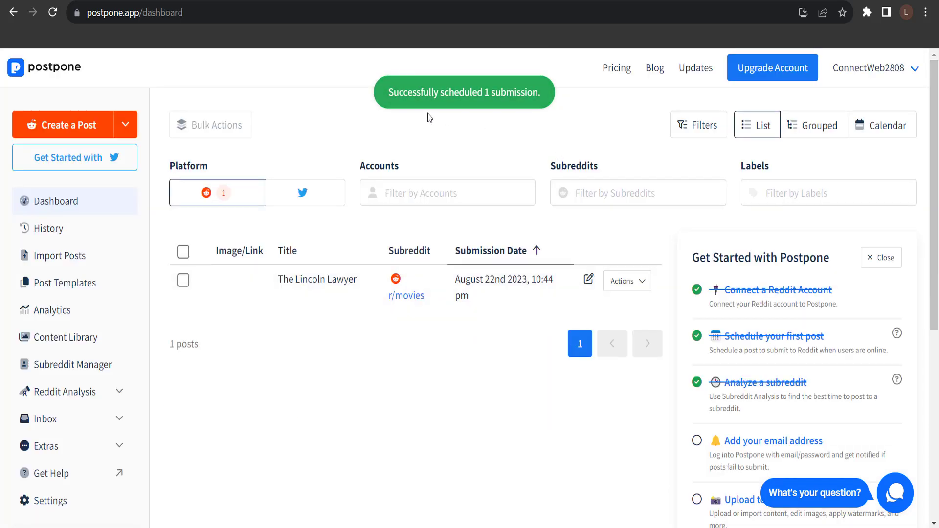
- Submit The Lincoln Lawyer post immediately using Submit now from its Actions menu
{"action": "left_click", "coordinate": [881, 281]}
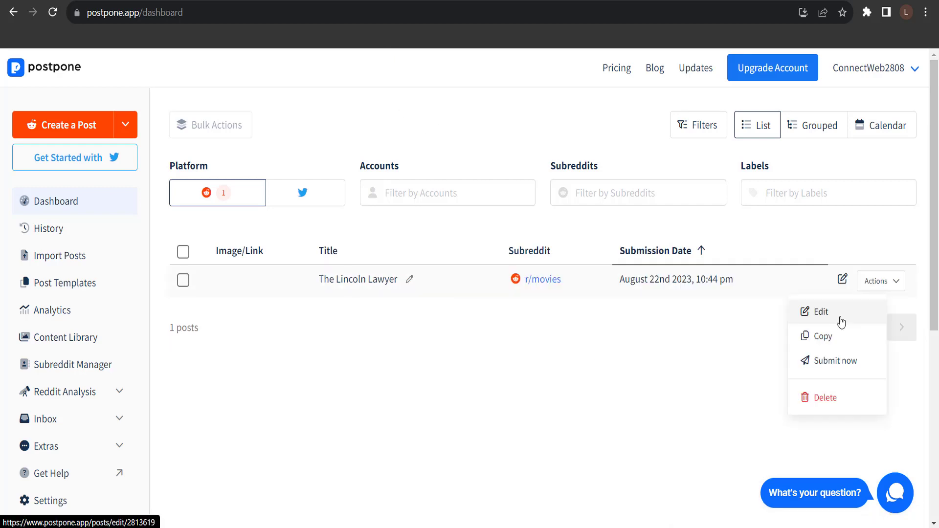
{"action": "left_click", "coordinate": [841, 321]}
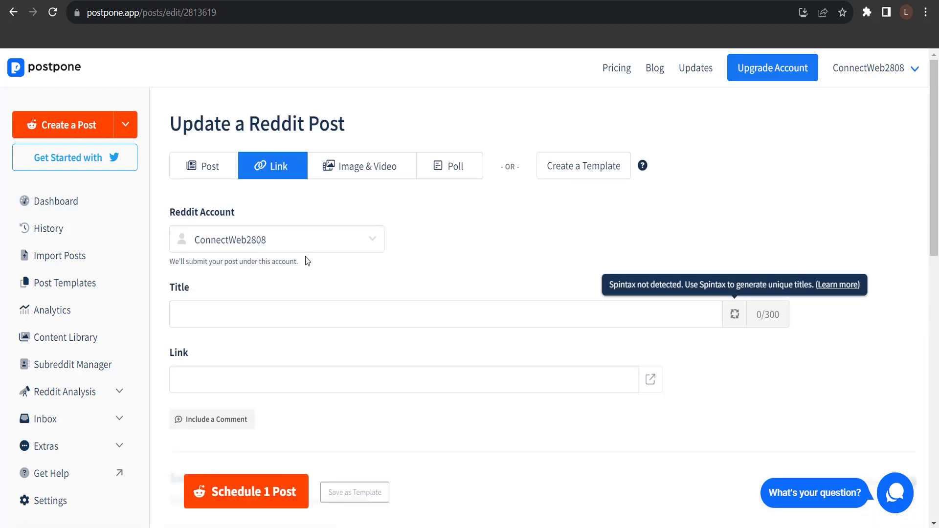
{"action": "key", "text": "alt+Left"}
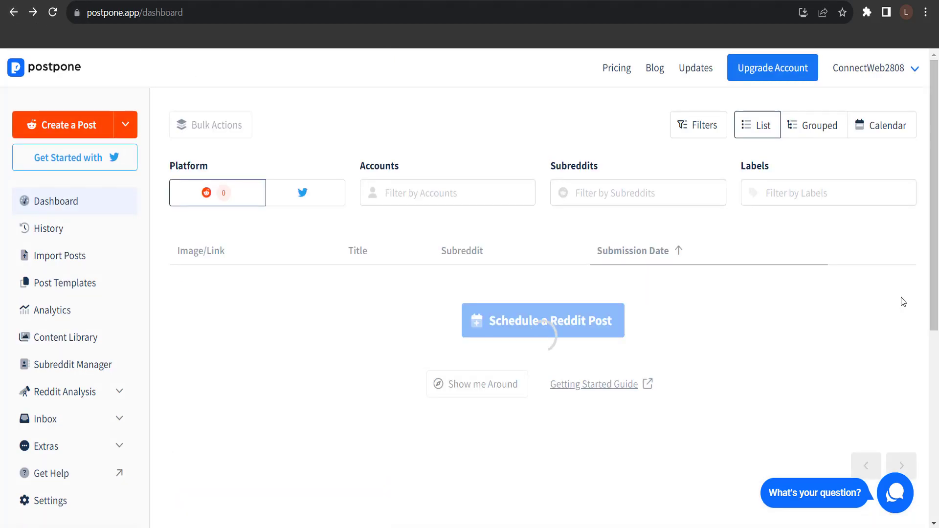
{"action": "left_click", "coordinate": [883, 281]}
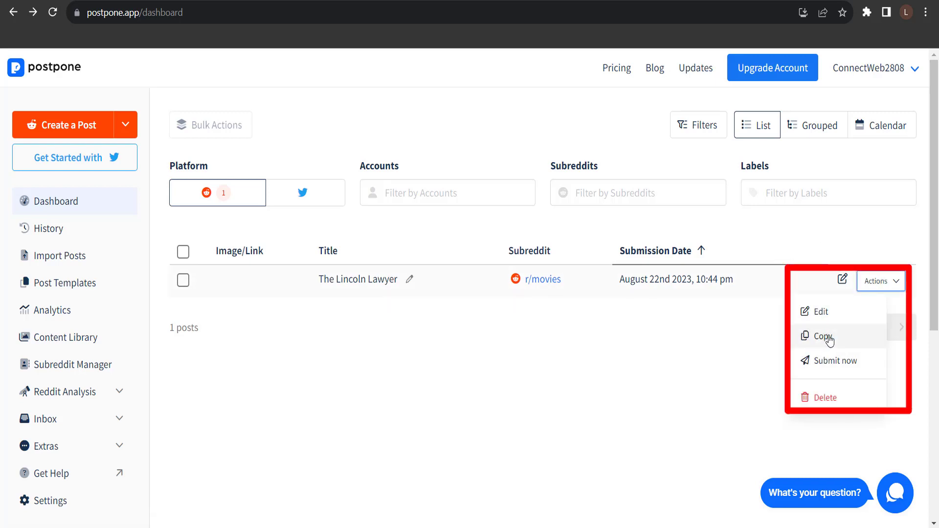
{"action": "left_click", "coordinate": [718, 330]}
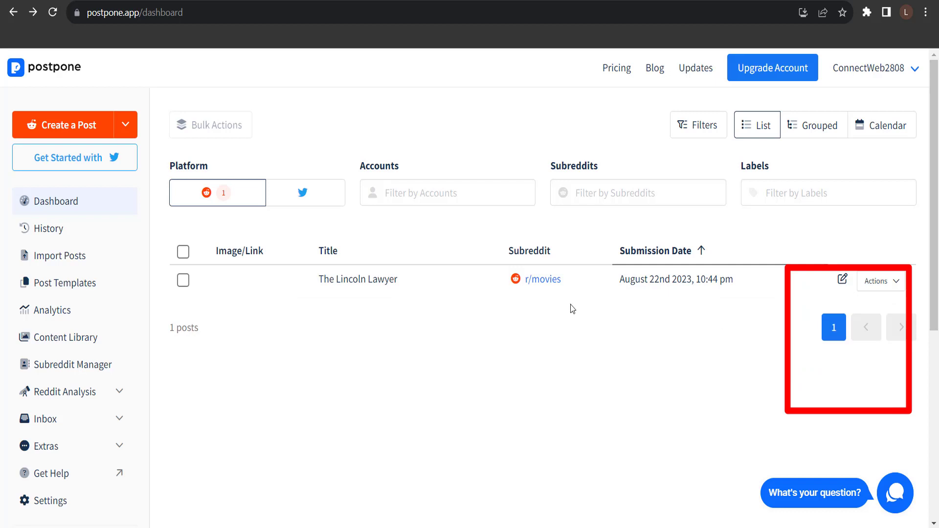
{"action": "left_click", "coordinate": [881, 281]}
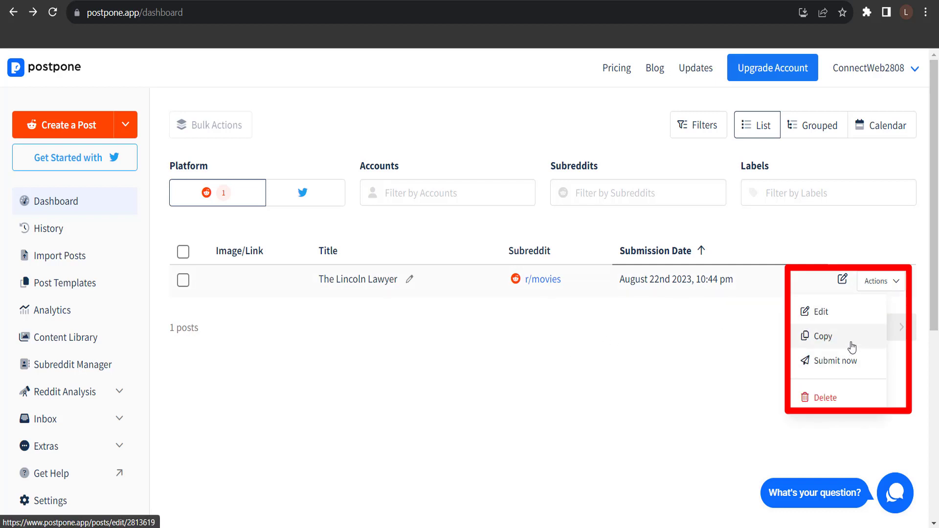
{"action": "left_click", "coordinate": [852, 368]}
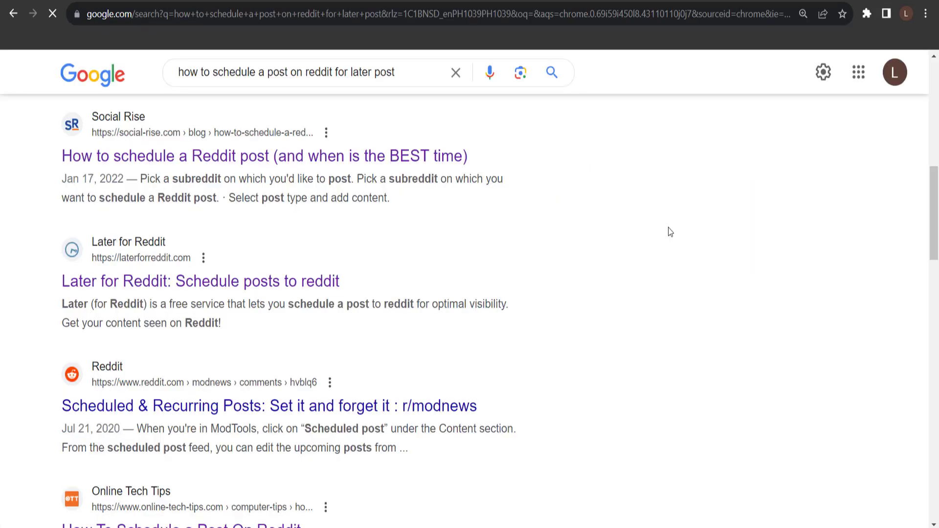
- Scroll through the Google results on scheduling Reddit posts for later
{"action": "scroll", "coordinate": [667, 230], "scroll_direction": "down", "scroll_amount": 10}
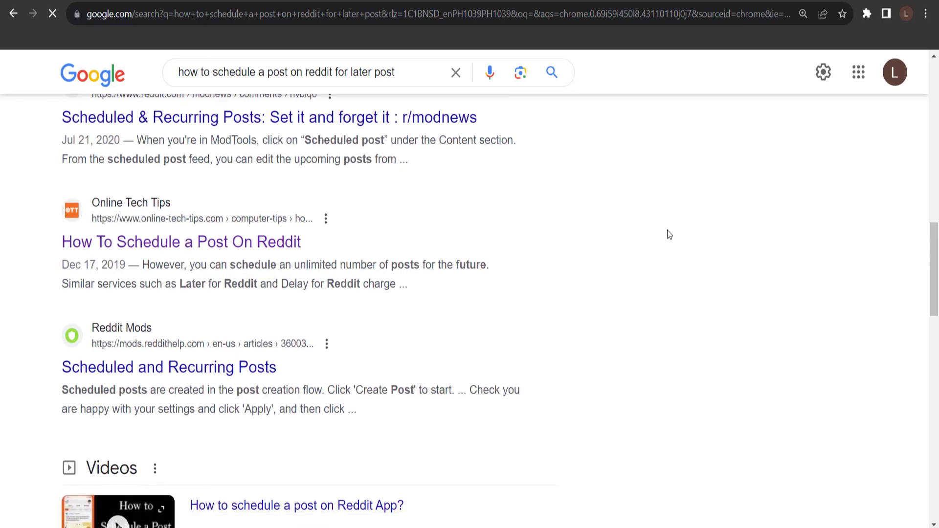
{"action": "scroll", "coordinate": [669, 235], "scroll_direction": "down", "scroll_amount": 14}
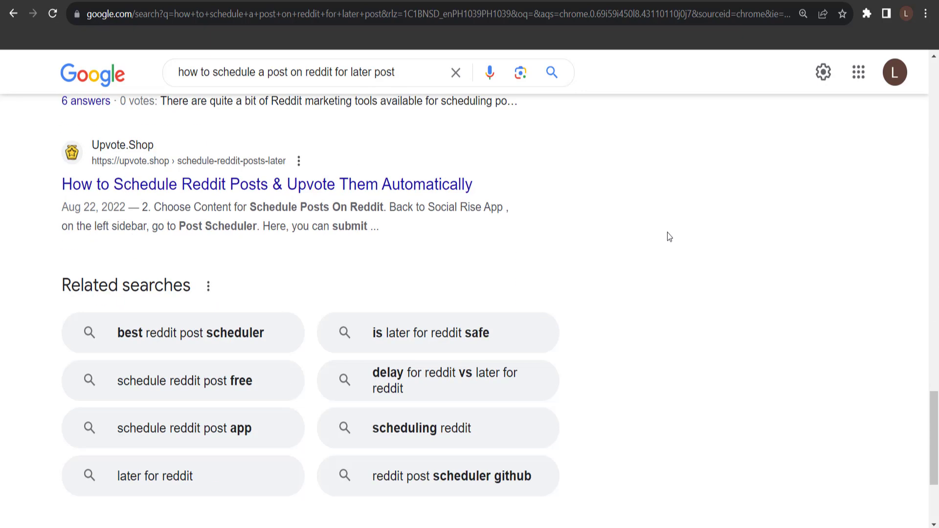
{"action": "scroll", "coordinate": [654, 259], "scroll_direction": "down", "scroll_amount": 4}
{"action": "scroll", "coordinate": [652, 263], "scroll_direction": "up", "scroll_amount": 17}
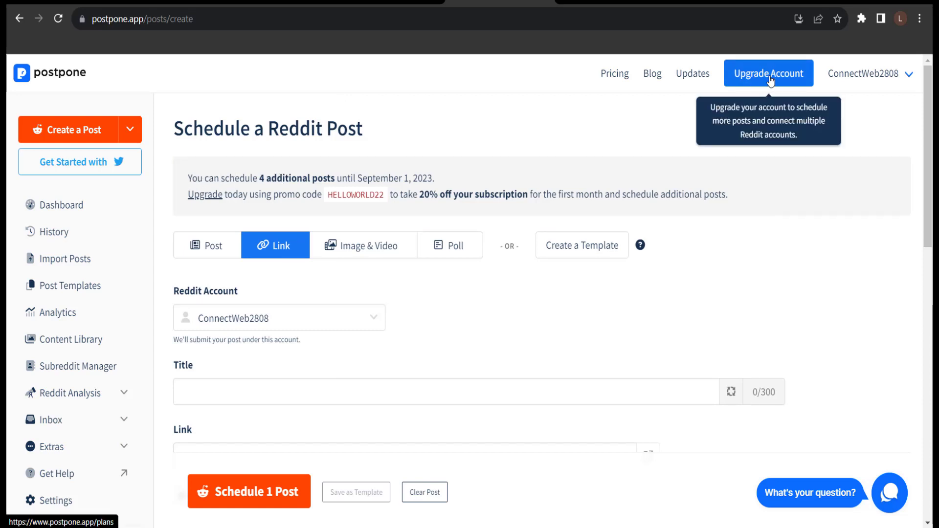
- Open the Upgrade Account subscription page and highlight the more Reddit posts, more Tweets and more social accounts features
{"action": "left_click", "coordinate": [736, 89]}
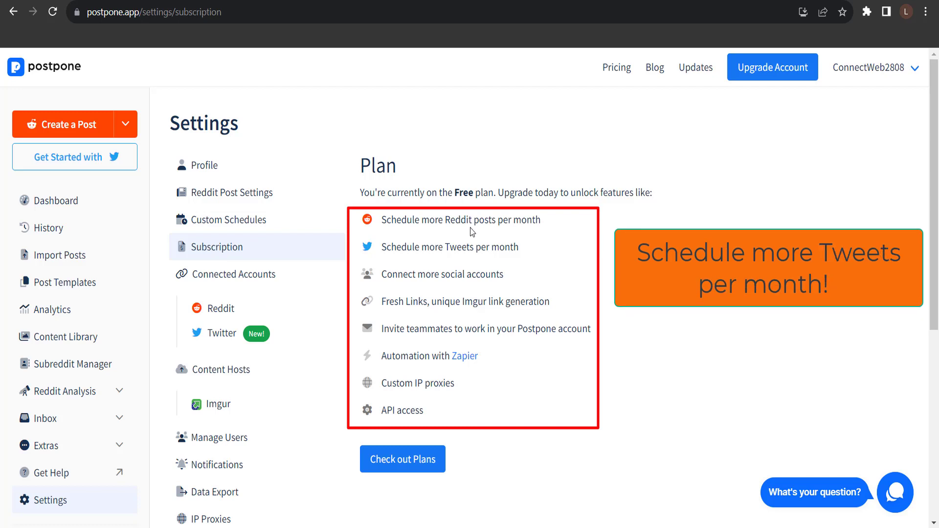
{"action": "left_click_drag", "start_coordinate": [382, 220], "coordinate": [563, 223]}
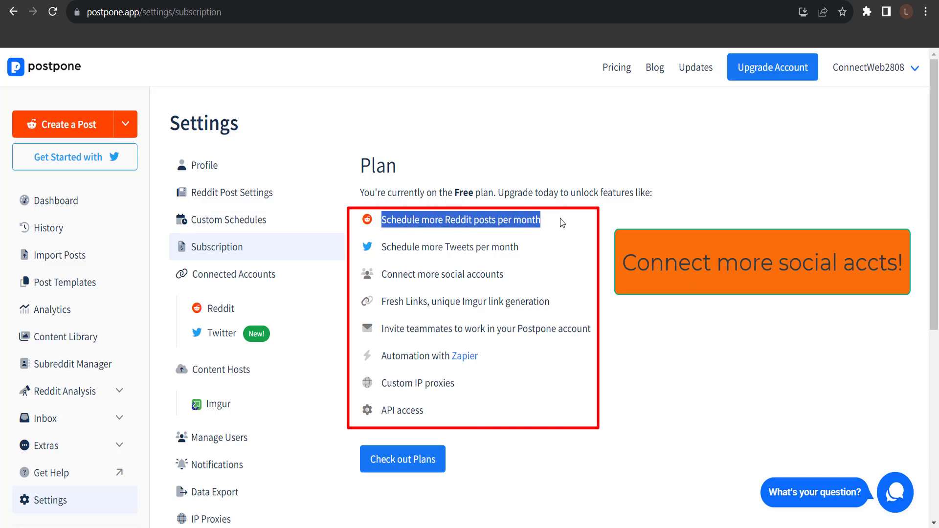
{"action": "left_click_drag", "start_coordinate": [385, 248], "coordinate": [536, 249]}
{"action": "left_click_drag", "start_coordinate": [378, 279], "coordinate": [530, 285]}
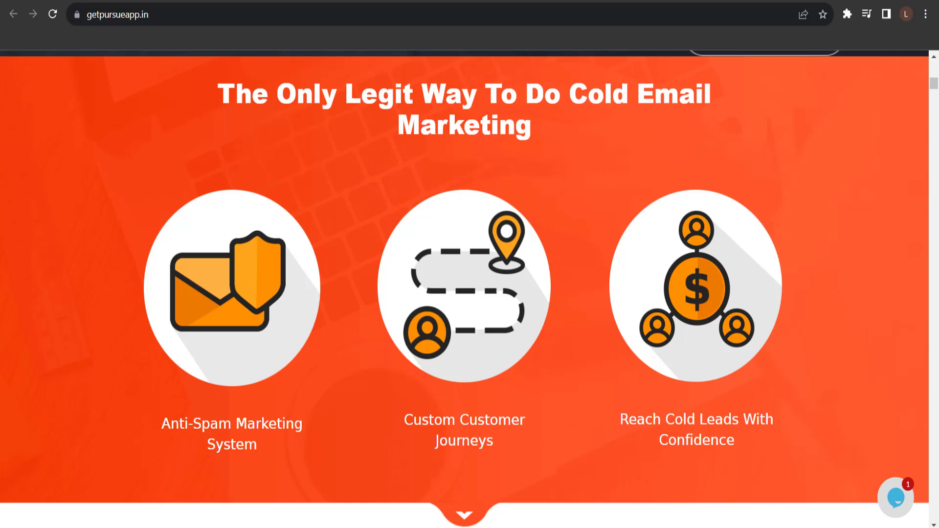
{"action": "scroll", "coordinate": [470, 289], "scroll_direction": "down", "scroll_amount": 10}
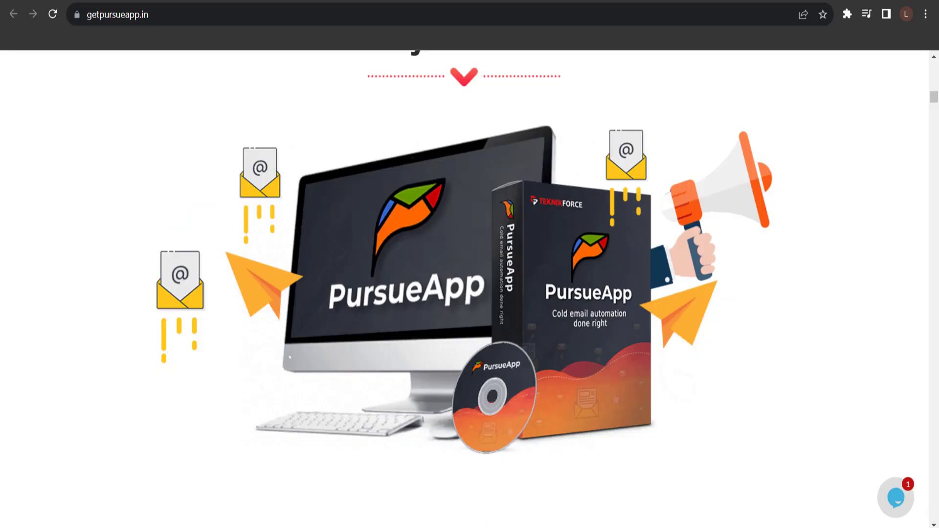
{"action": "scroll", "coordinate": [808, 144], "scroll_direction": "up", "scroll_amount": 5}
{"action": "scroll", "coordinate": [808, 142], "scroll_direction": "down", "scroll_amount": 3}
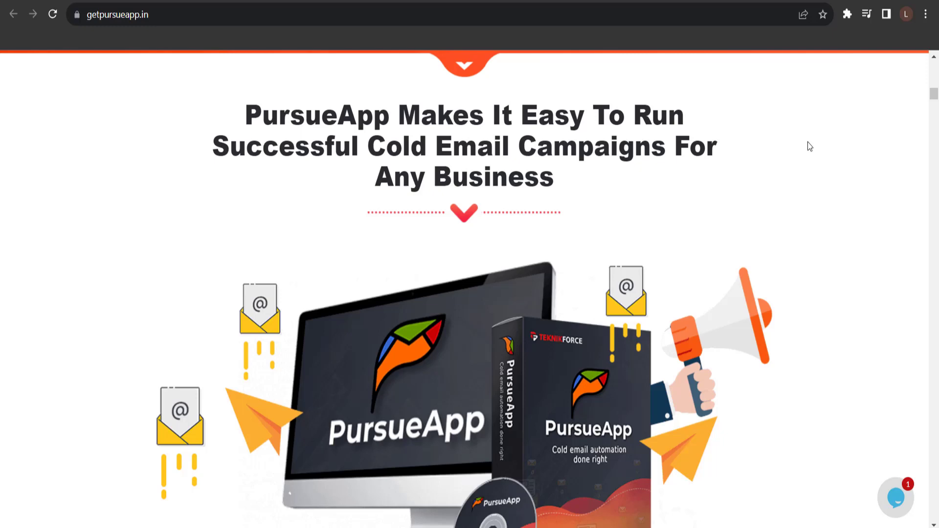
{"action": "scroll", "coordinate": [808, 142], "scroll_direction": "down", "scroll_amount": 8}
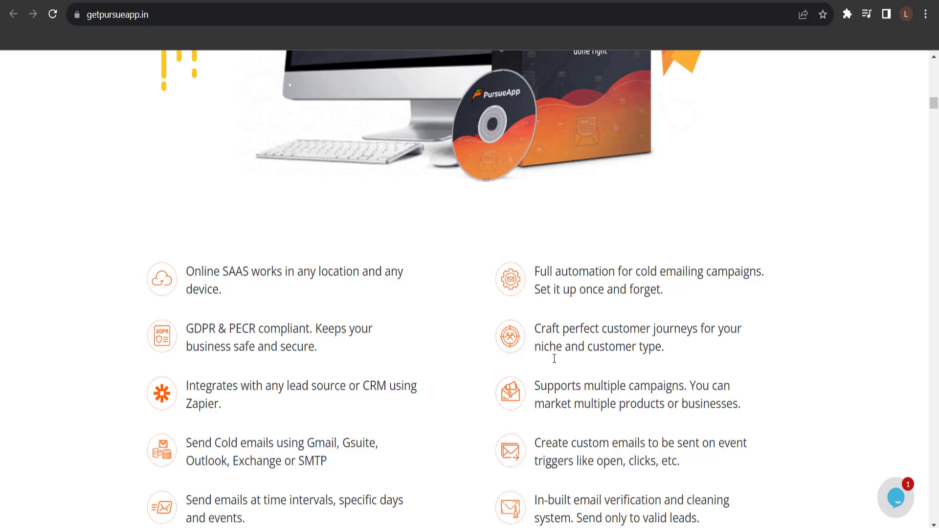
{"action": "left_click_drag", "start_coordinate": [535, 381], "coordinate": [761, 402]}
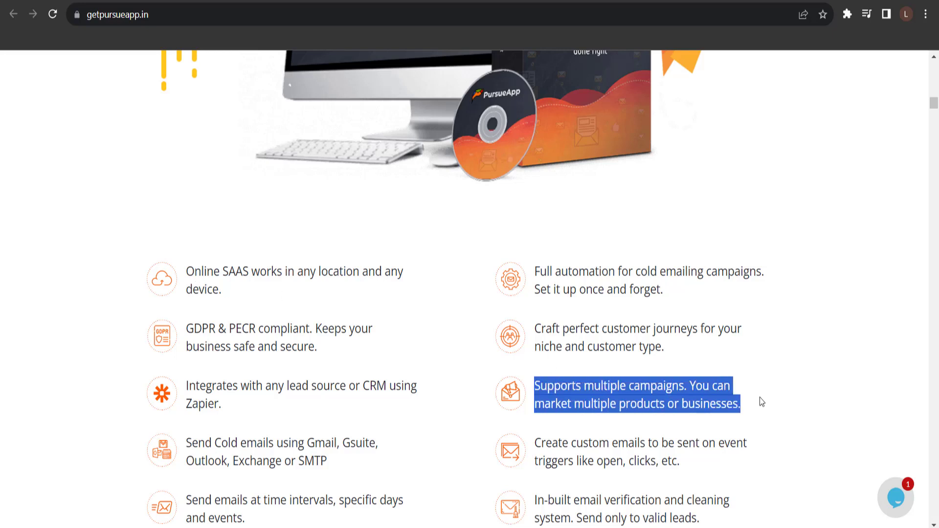
{"action": "scroll", "coordinate": [788, 327], "scroll_direction": "down", "scroll_amount": 4}
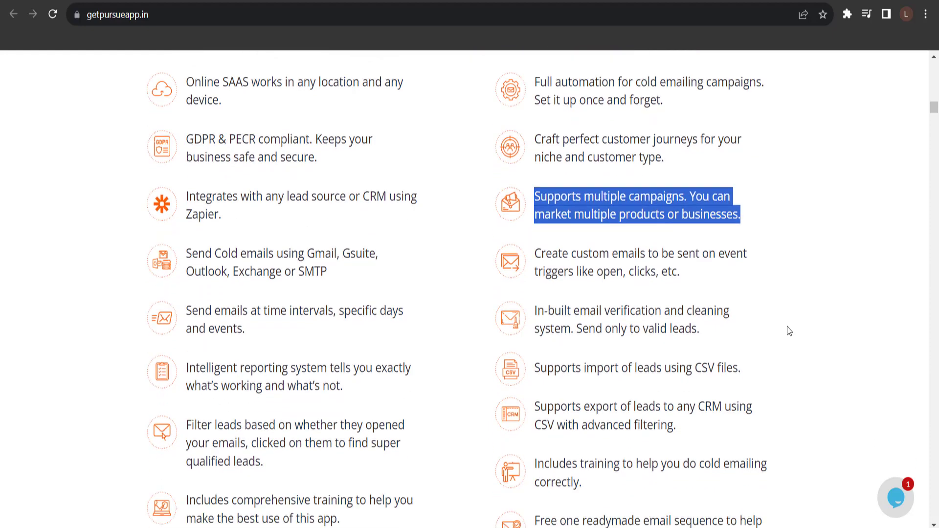
{"action": "left_click_drag", "start_coordinate": [536, 239], "coordinate": [731, 303]}
{"action": "scroll", "coordinate": [730, 304], "scroll_direction": "down", "scroll_amount": 3}
{"action": "left_click_drag", "start_coordinate": [535, 370], "coordinate": [640, 397]}
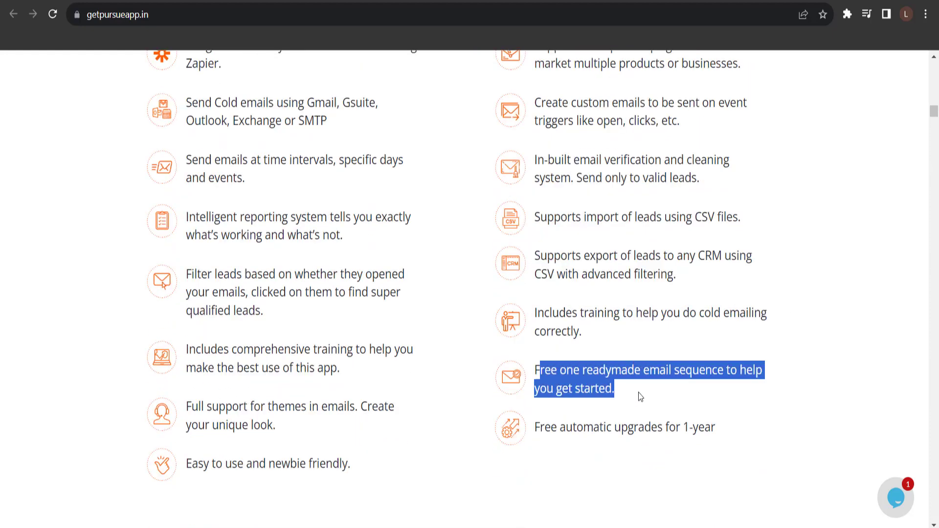
{"action": "left_click", "coordinate": [570, 409]}
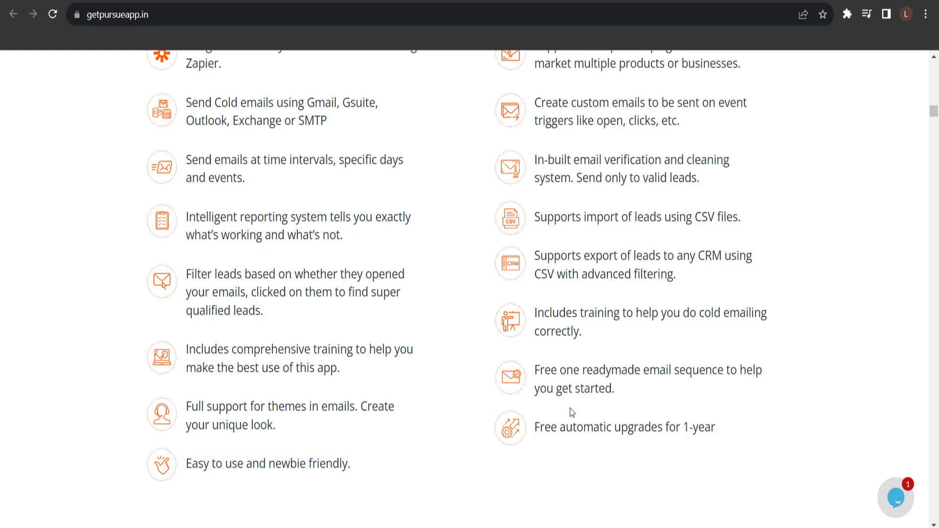
{"action": "left_click_drag", "start_coordinate": [179, 467], "coordinate": [360, 464]}
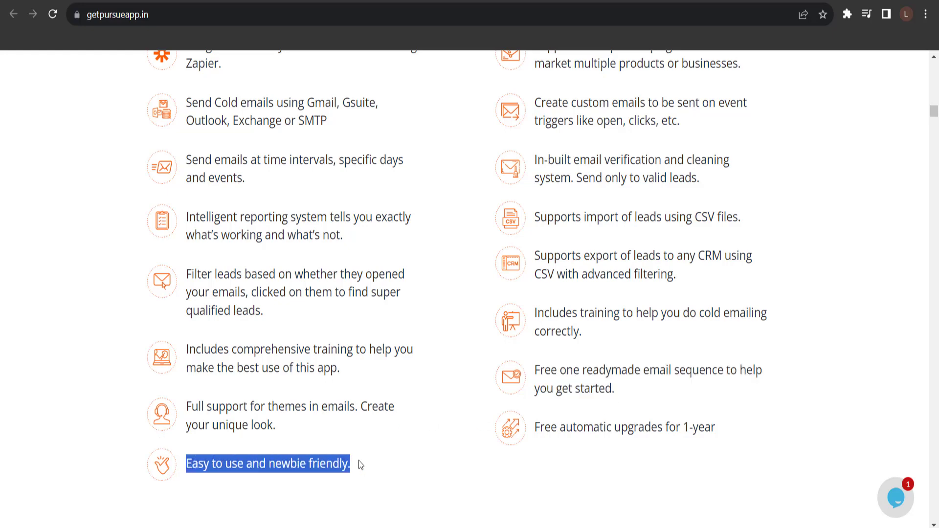
{"action": "scroll", "coordinate": [477, 390], "scroll_direction": "up", "scroll_amount": 10}
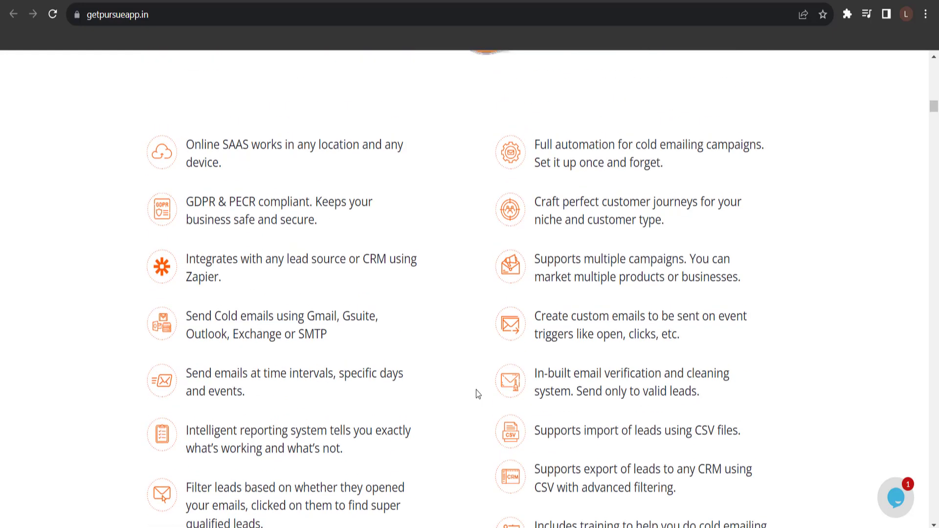